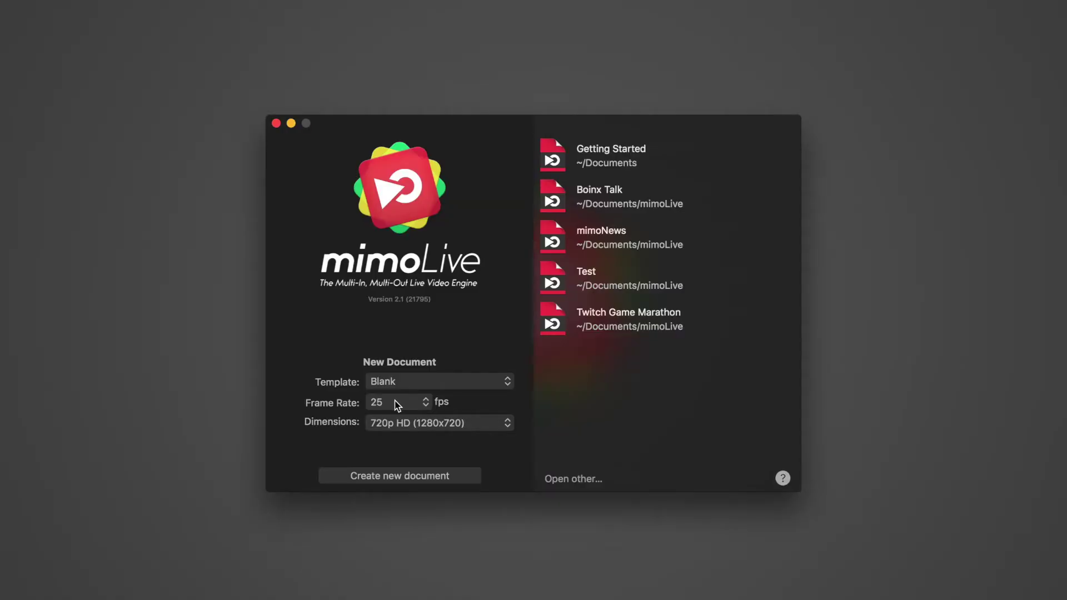
click(396, 402)
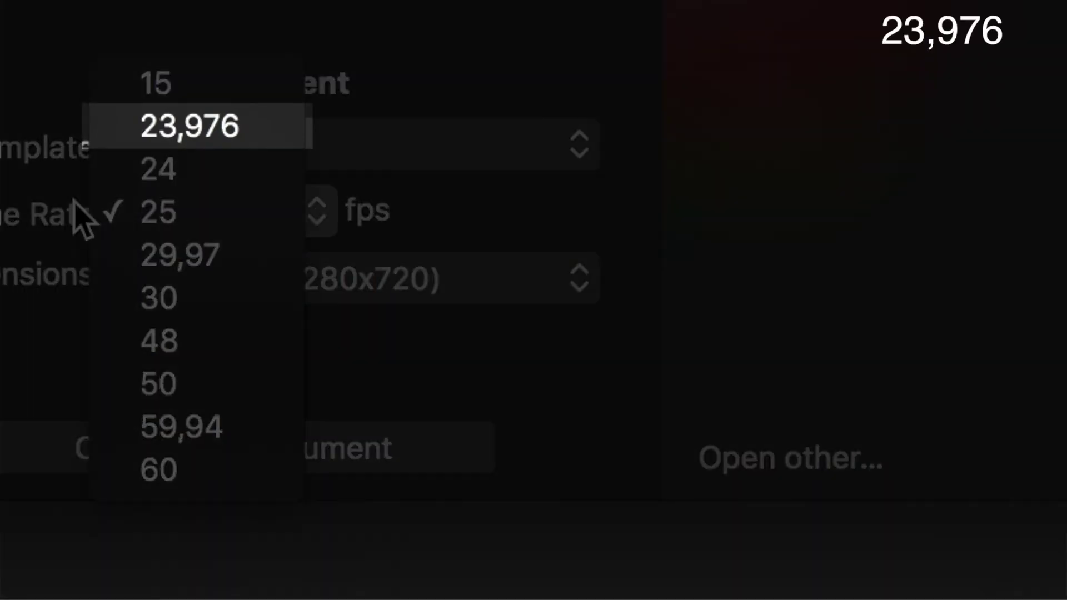
key(Down)
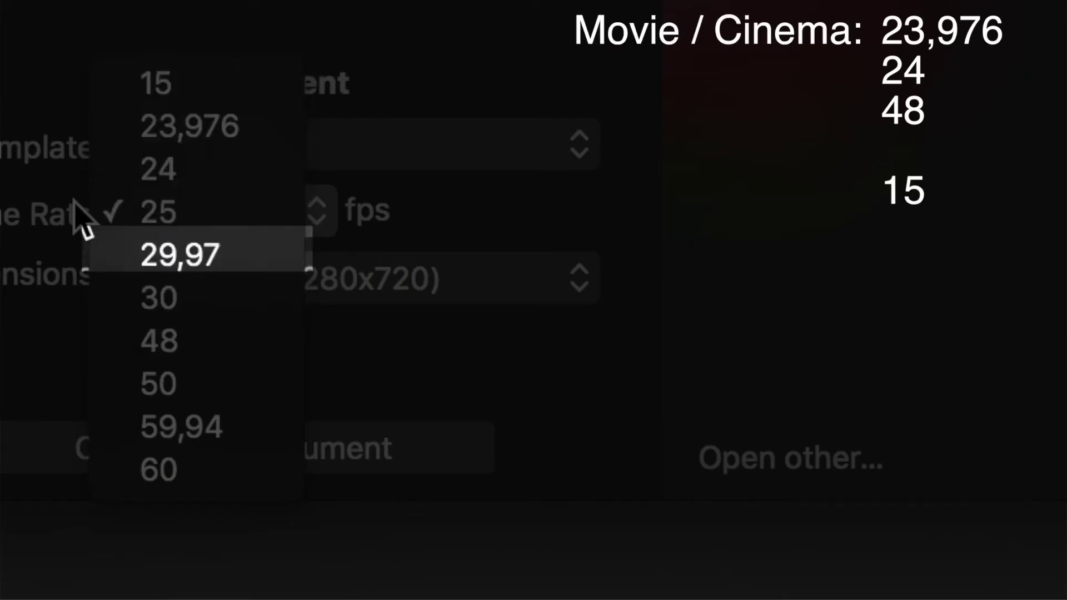
key(Down)
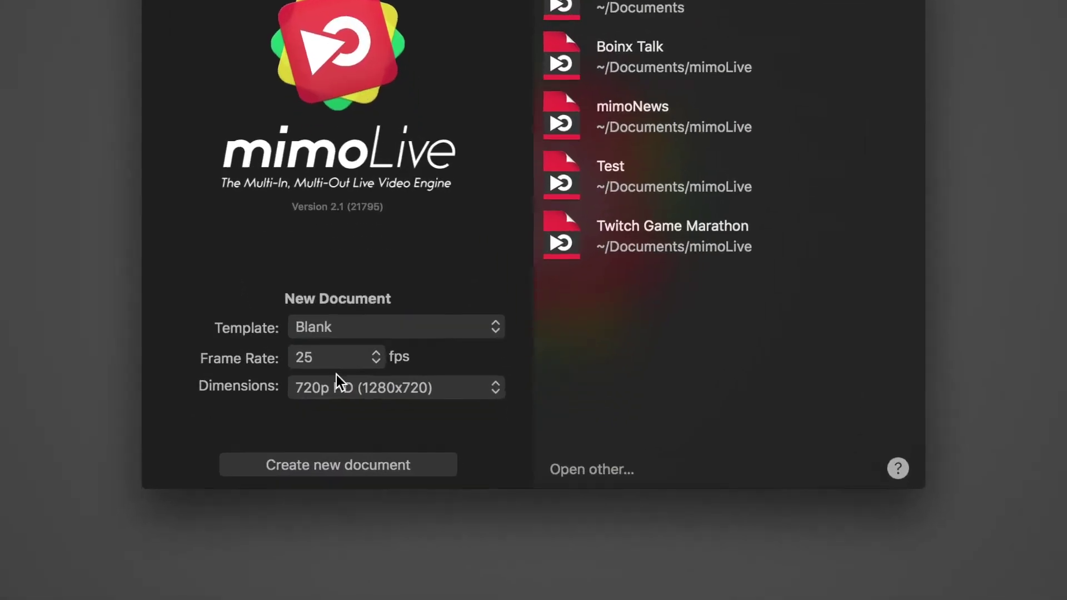
- Reveal the Dimensions preset list, from 720p HD to portrait and custom sizes
click(392, 458)
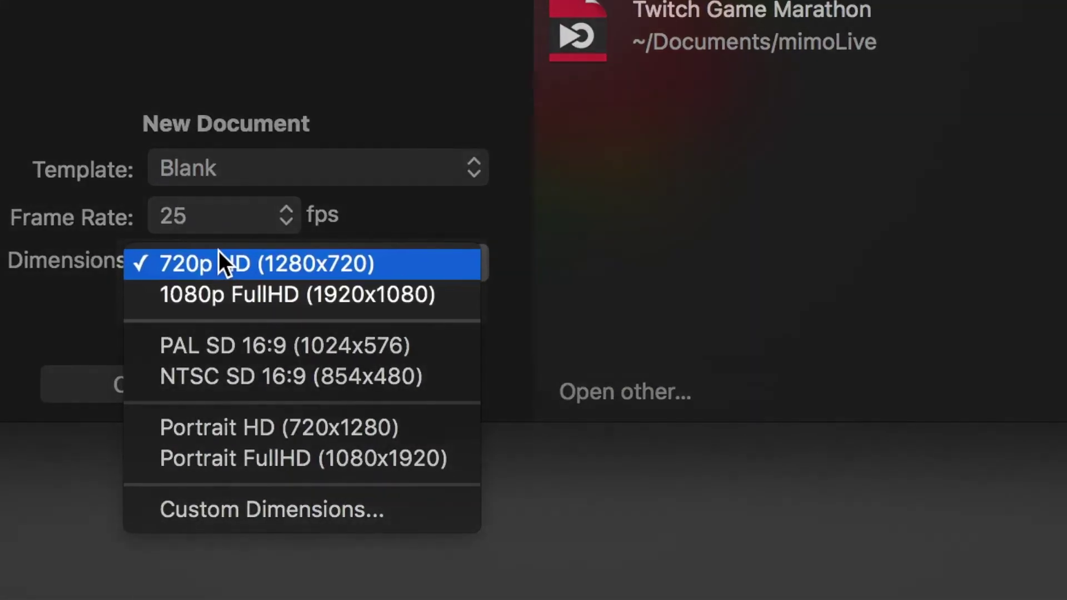